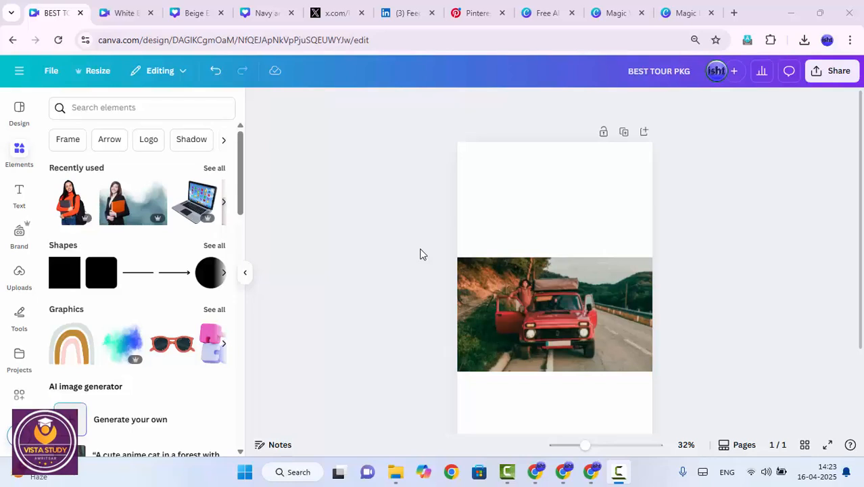
# Open the red car photo's editing options, look through the Magic Studio tools and dismiss the performance warning.
pyautogui.scroll(-3, 615, 304)
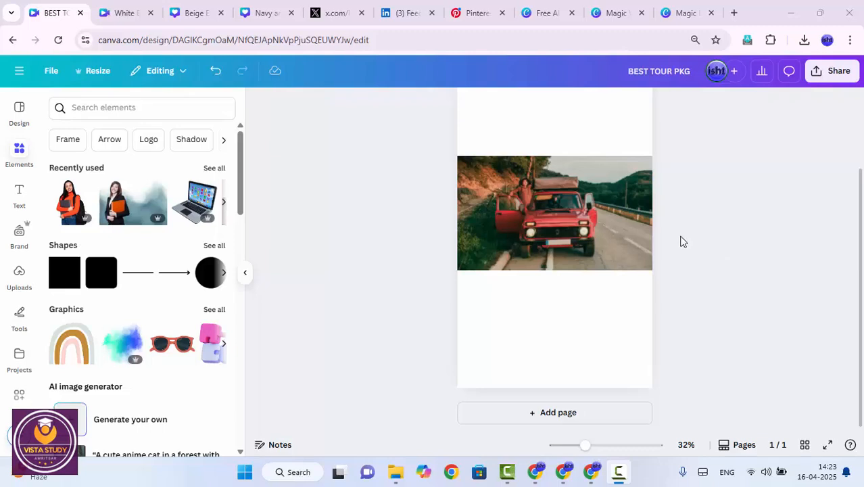
pyautogui.click(620, 227)
pyautogui.scroll(1, 533, 176)
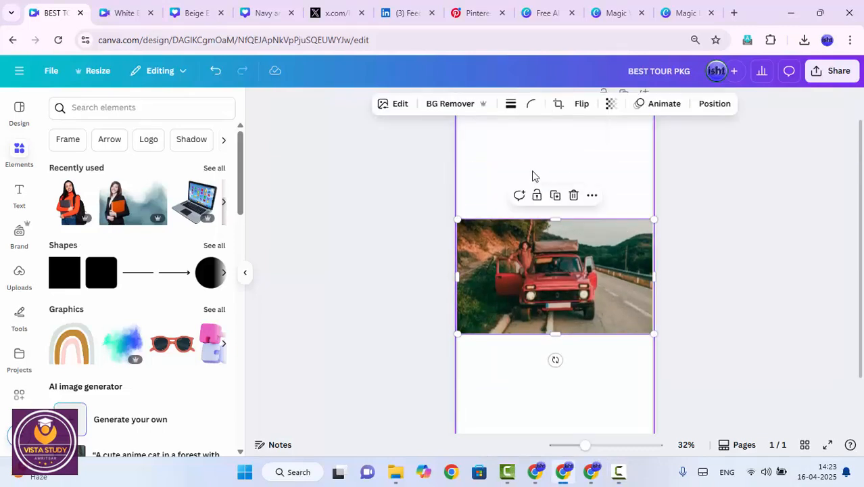
pyautogui.click(399, 104)
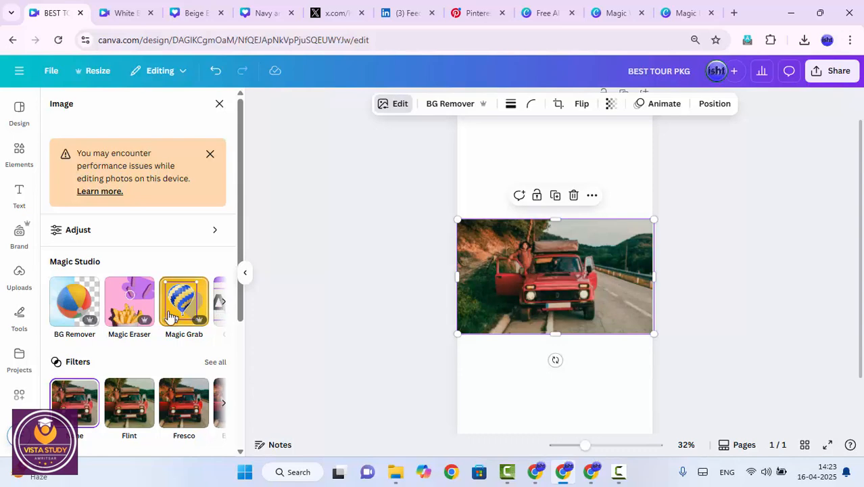
pyautogui.click(223, 308)
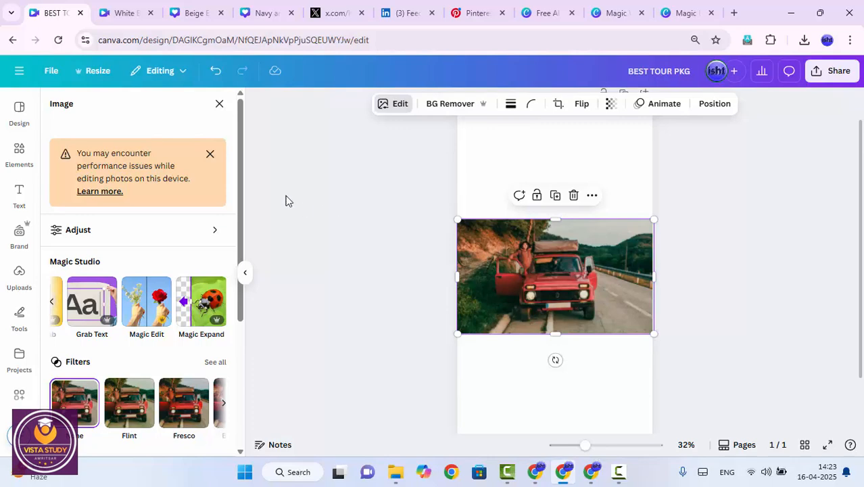
pyautogui.click(211, 155)
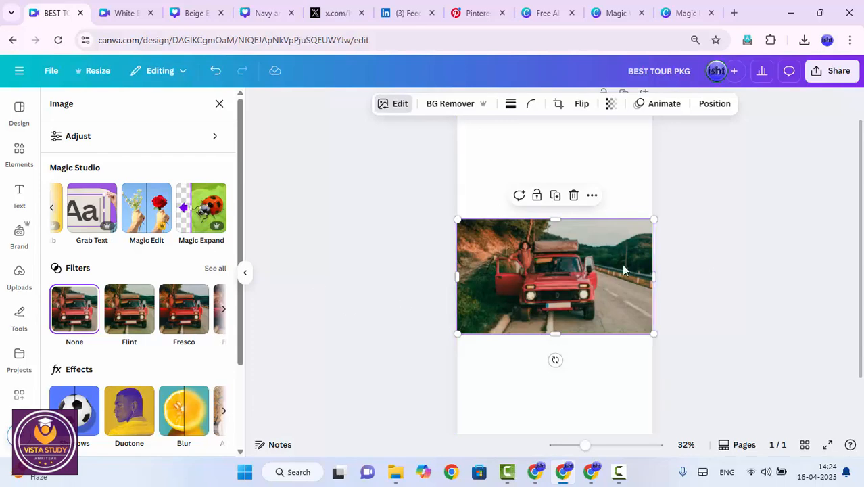
pyautogui.click(19, 150)
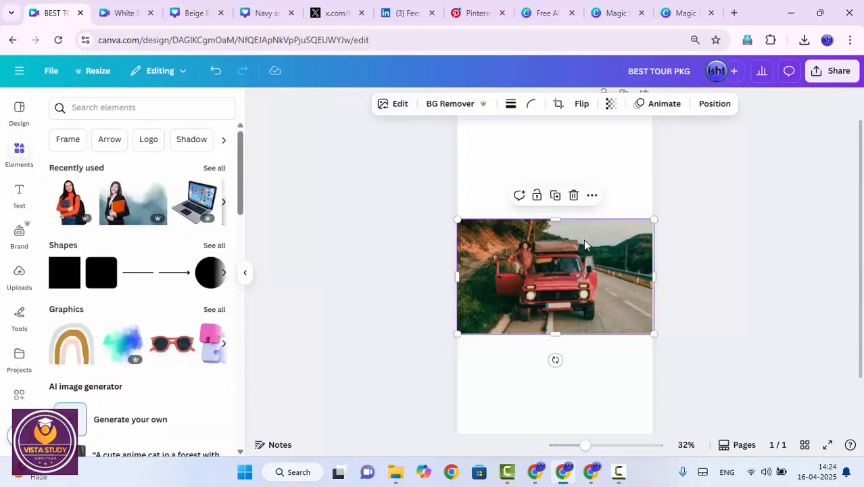
# Try to expand the red car photo with Magic Expand at the Whole Page size.
pyautogui.click(381, 105)
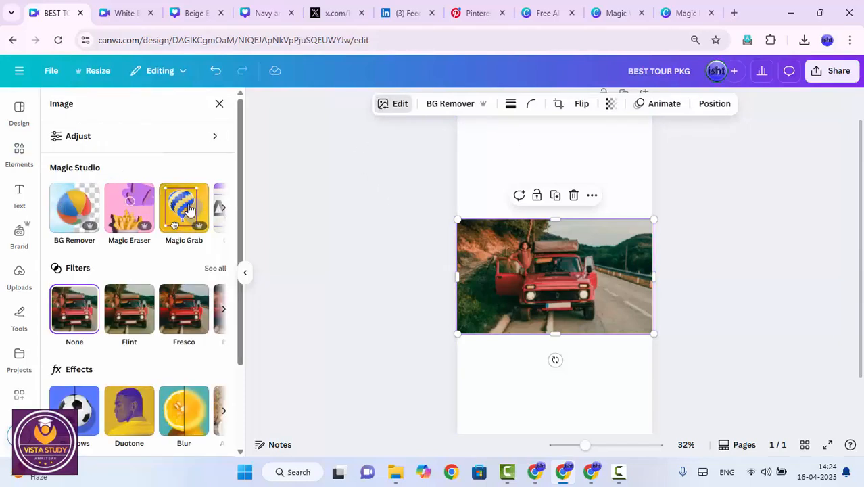
pyautogui.click(224, 208)
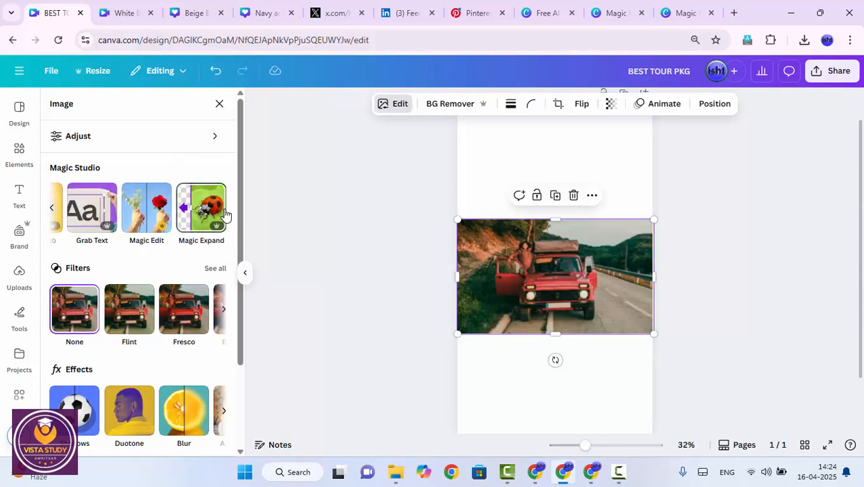
pyautogui.click(215, 215)
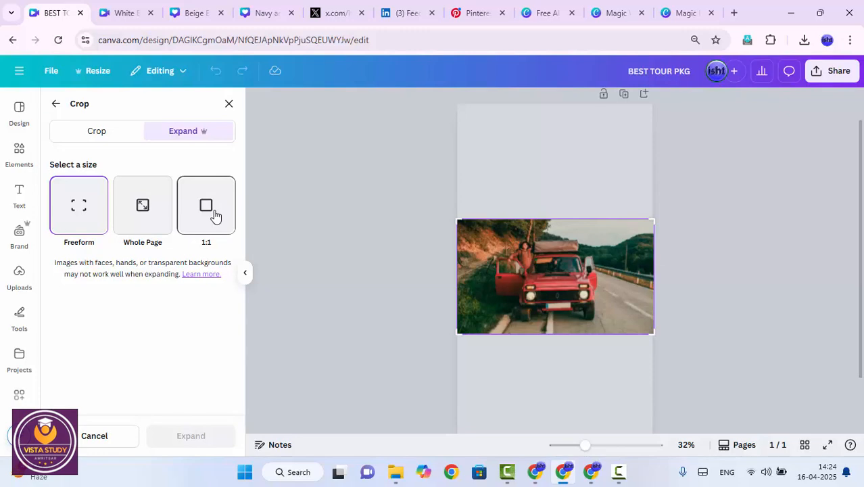
pyautogui.click(154, 210)
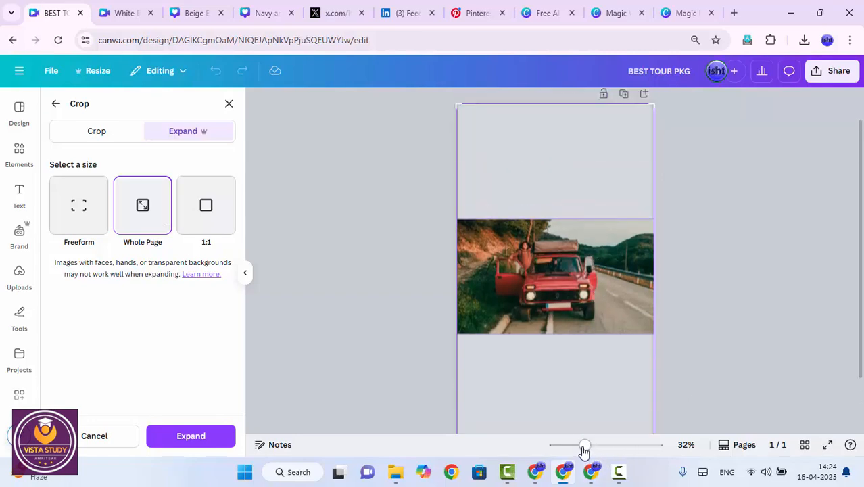
pyautogui.moveTo(583, 446); pyautogui.dragTo(579, 446)
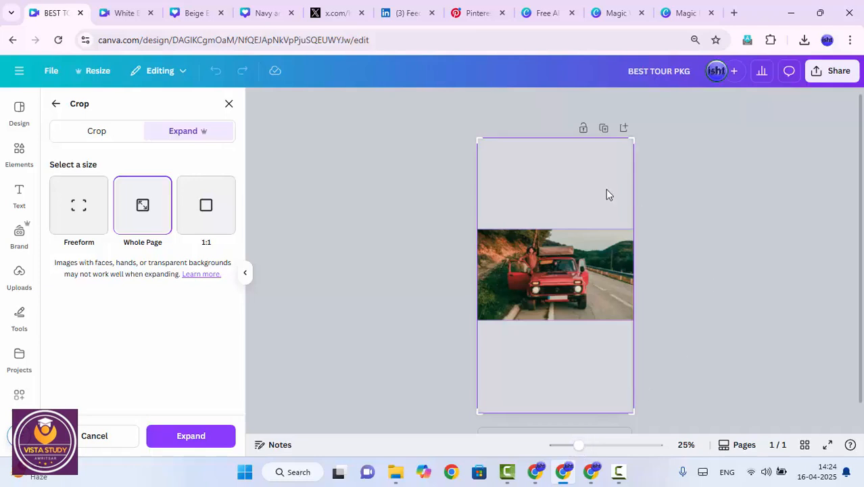
pyautogui.click(184, 438)
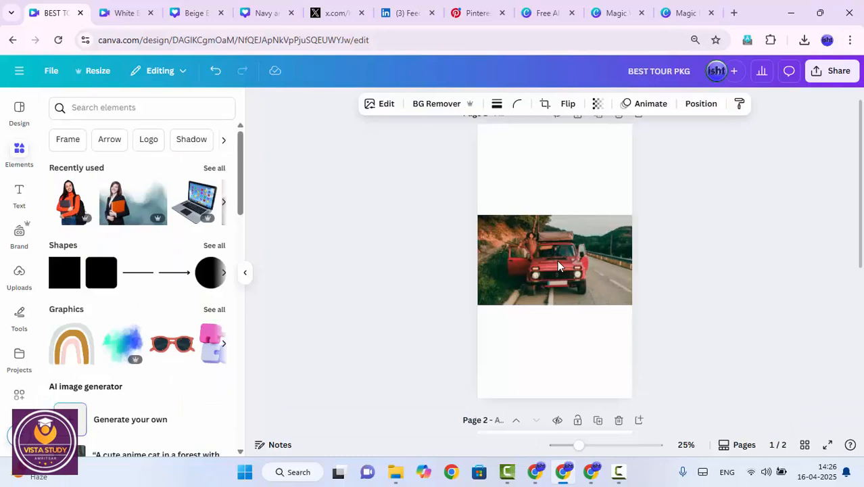
# Expand the photo on page 1 with Magic Expand at the Whole Page size and keep the first generated result.
pyautogui.click(558, 266)
pyautogui.click(385, 106)
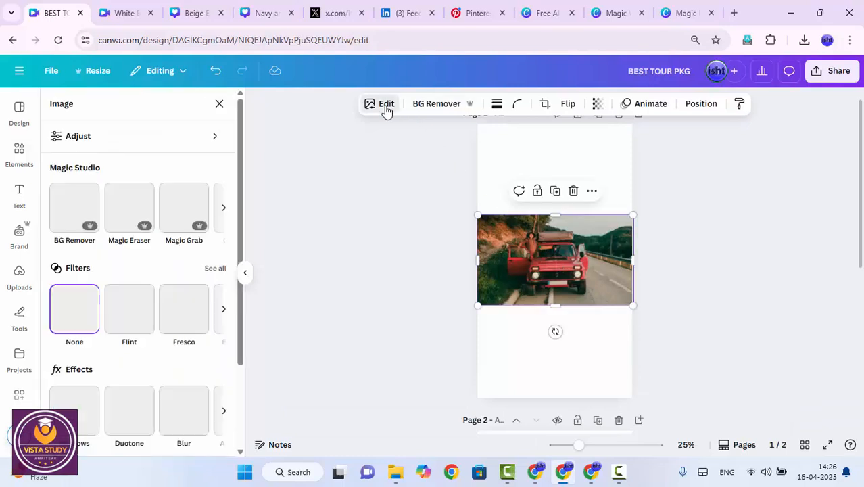
pyautogui.click(219, 211)
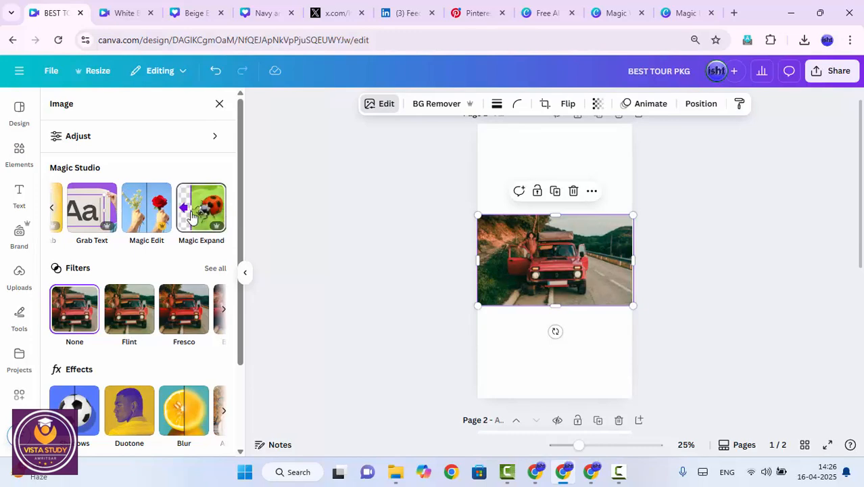
pyautogui.click(201, 208)
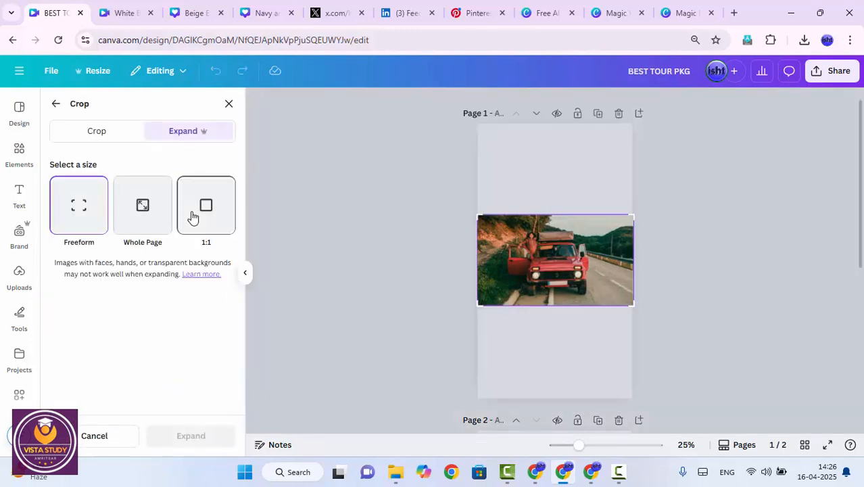
pyautogui.click(162, 218)
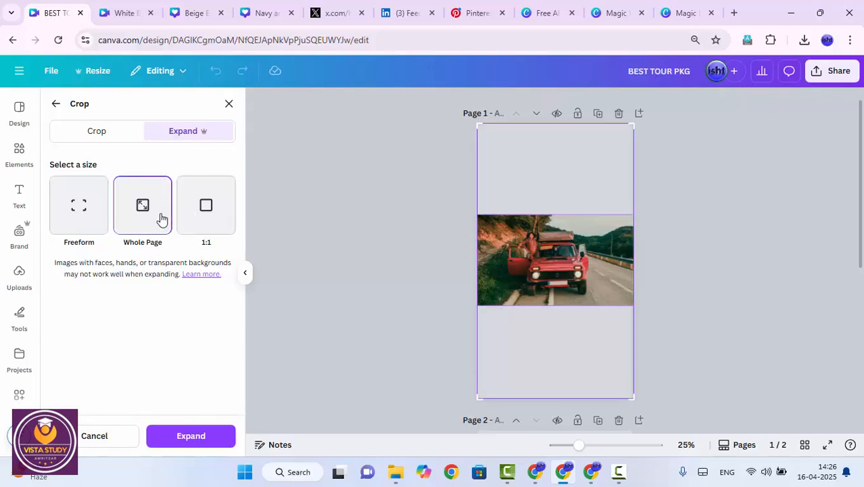
pyautogui.click(215, 439)
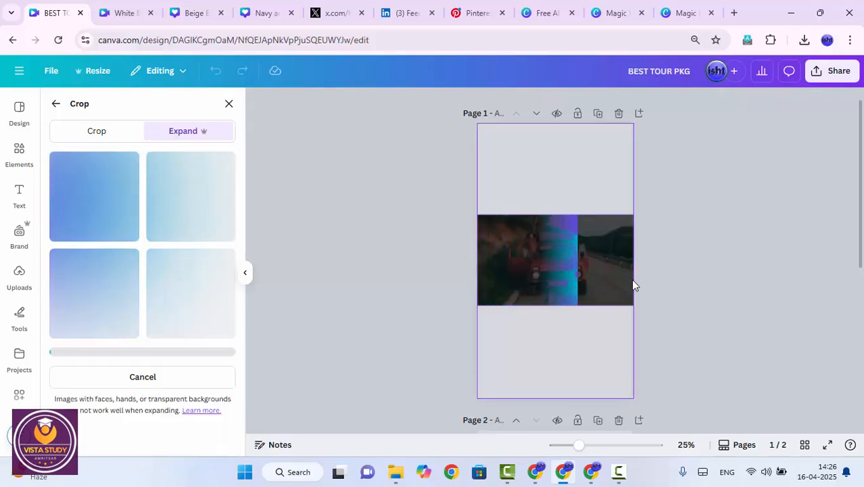
pyautogui.scroll(-1, 611, 252)
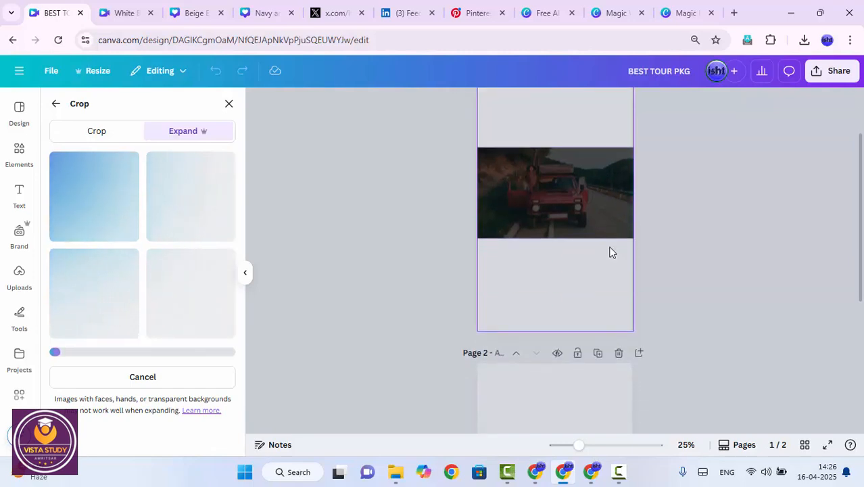
pyautogui.scroll(-1, 610, 251)
pyautogui.scroll(2, 610, 250)
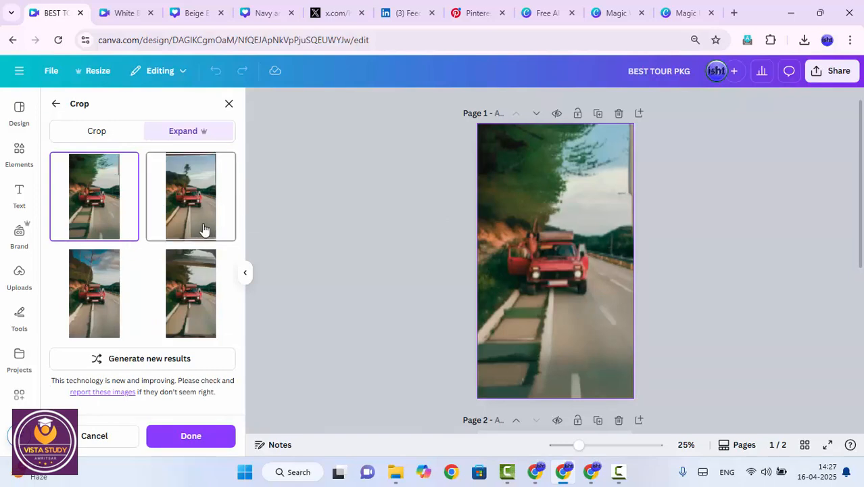
pyautogui.click(681, 272)
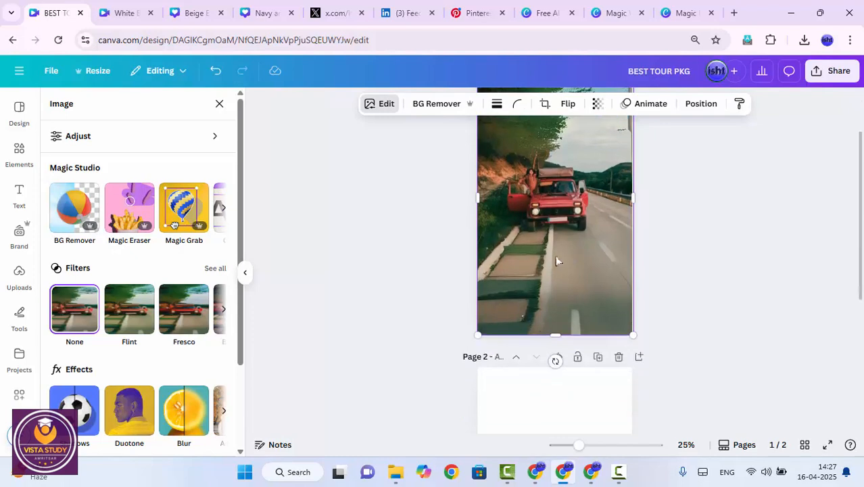
# Examine the AI-generated sky, trees and road around the car in the expanded page 1 photo up close.
pyautogui.scroll(1, 556, 281)
pyautogui.scroll(3, 557, 275)
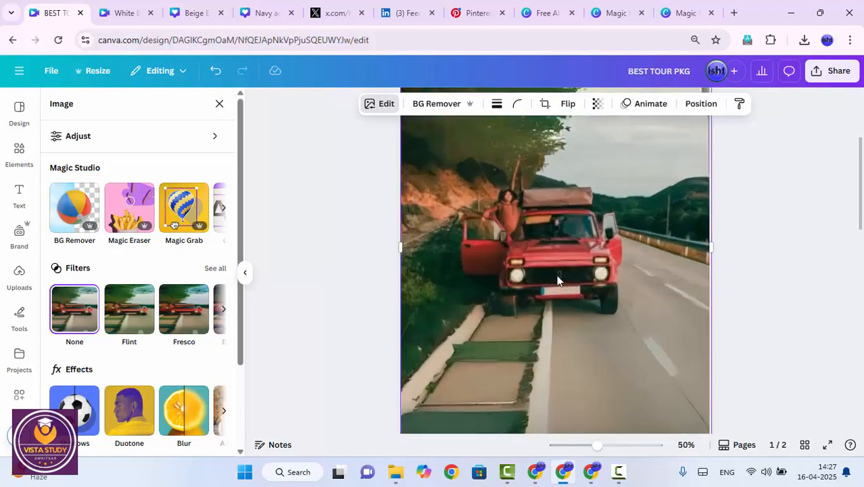
pyautogui.scroll(2, 581, 254)
pyautogui.scroll(-5, 582, 243)
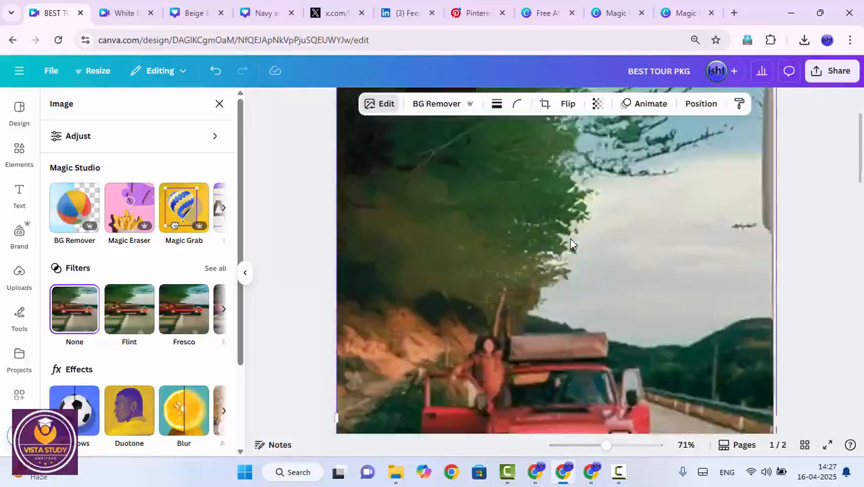
pyautogui.scroll(-4, 571, 238)
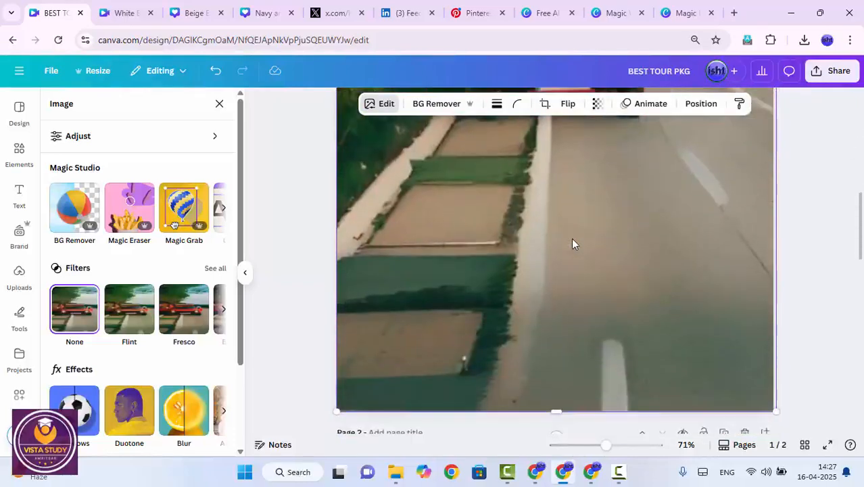
pyautogui.scroll(6, 575, 241)
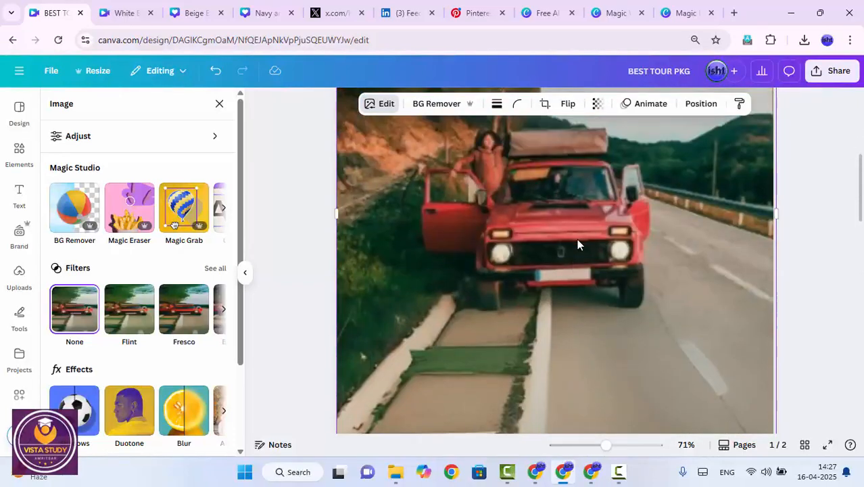
pyautogui.scroll(-5, 577, 243)
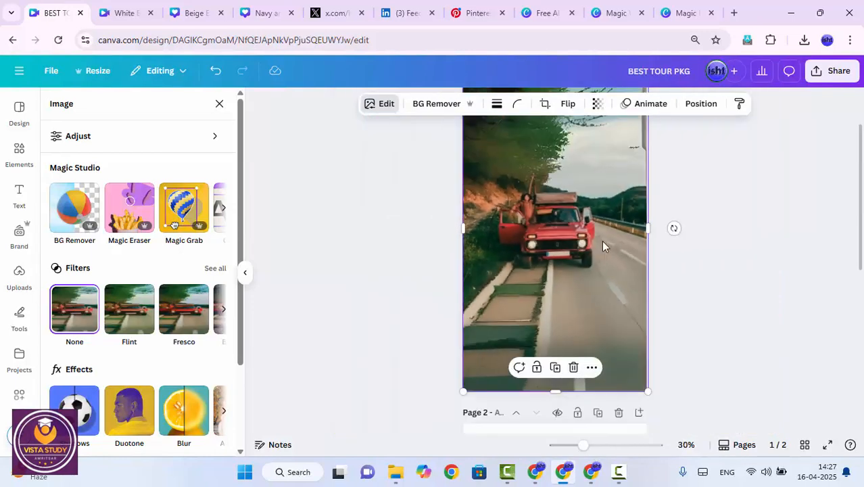
pyautogui.scroll(-2, 602, 240)
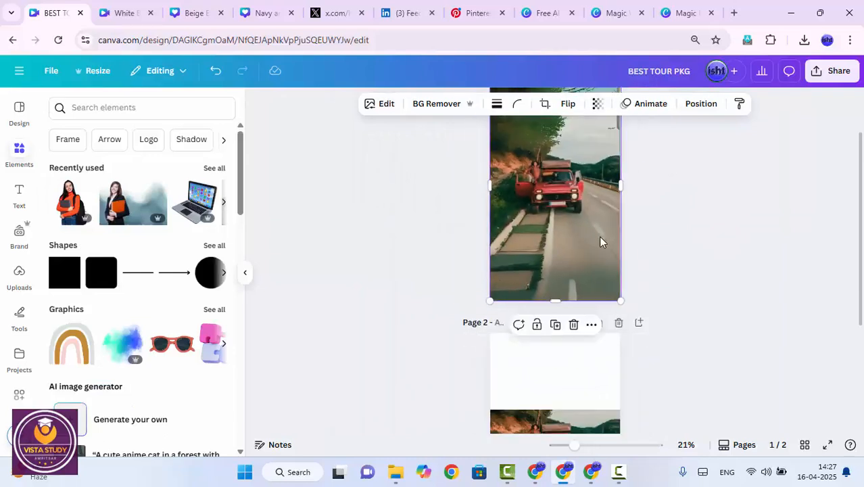
# Generate Magic Expand results at the Whole Page size for the red car photo on page 2.
pyautogui.scroll(-3, 594, 265)
pyautogui.click(562, 280)
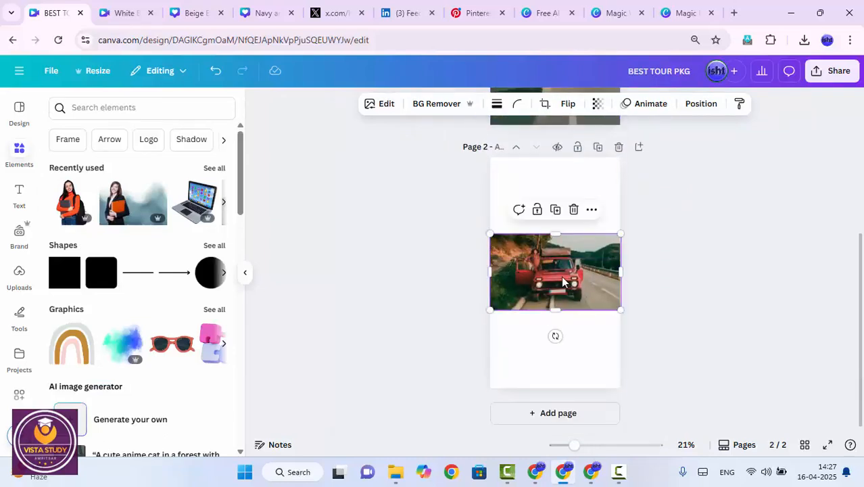
pyautogui.click(386, 105)
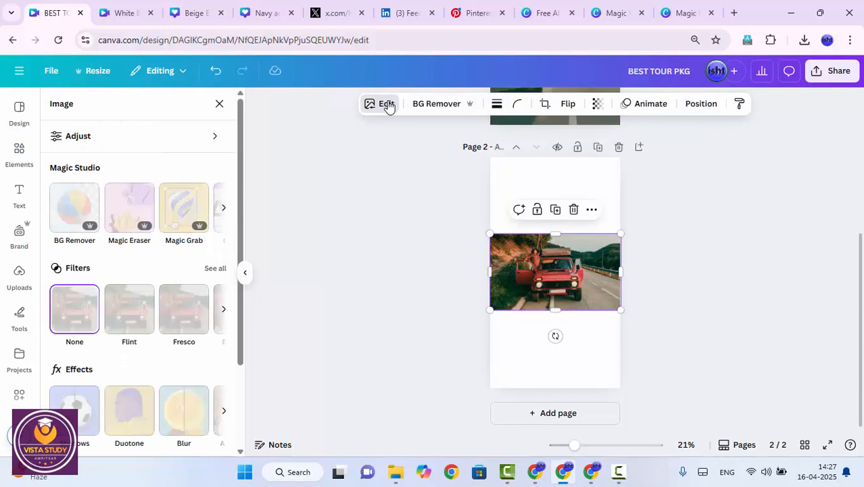
pyautogui.click(224, 210)
pyautogui.click(199, 212)
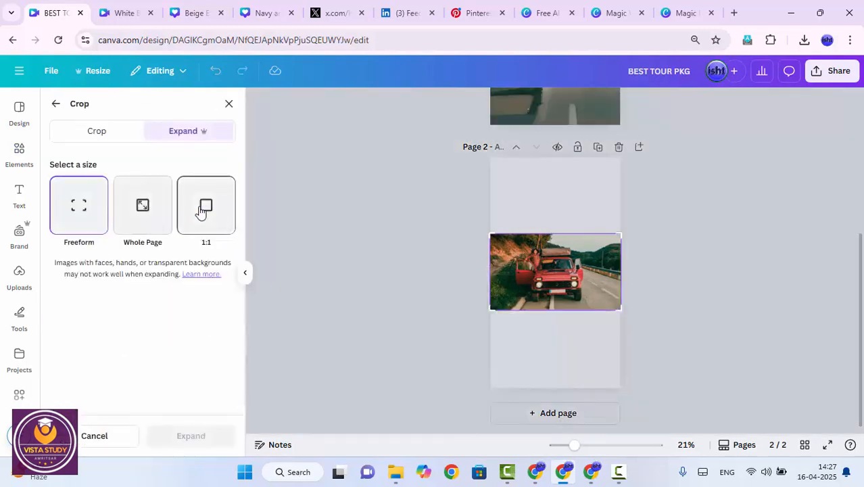
pyautogui.click(154, 218)
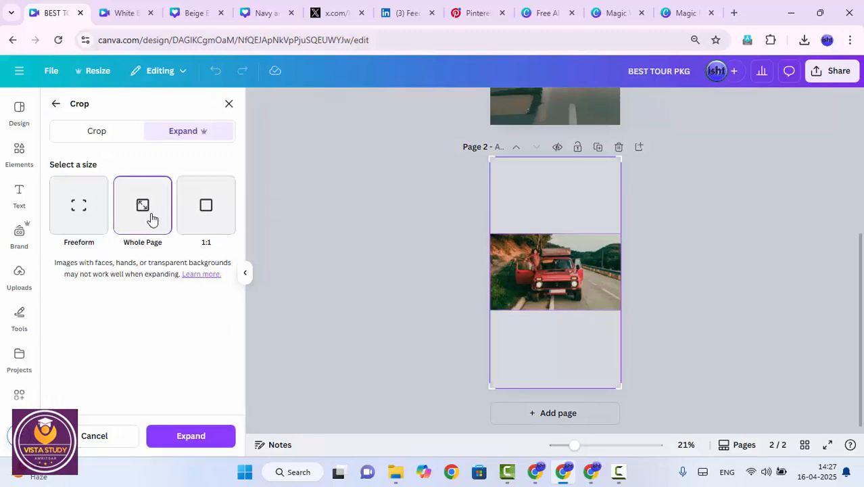
pyautogui.click(203, 436)
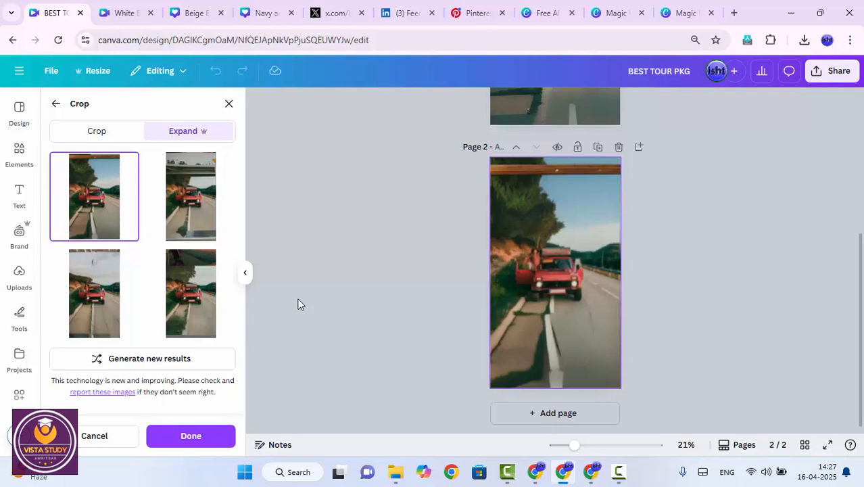
# Preview the alternative expansions of the page 2 photo and select the second result, with the overpass above the car.
pyautogui.click(209, 208)
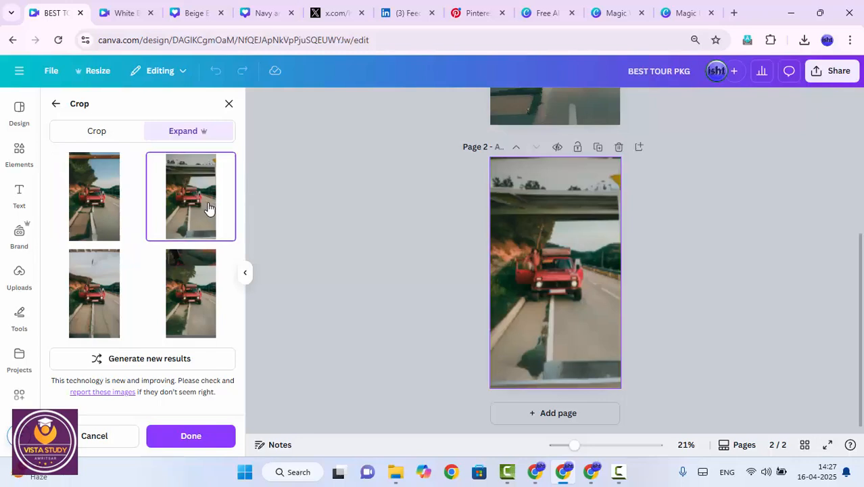
pyautogui.click(194, 312)
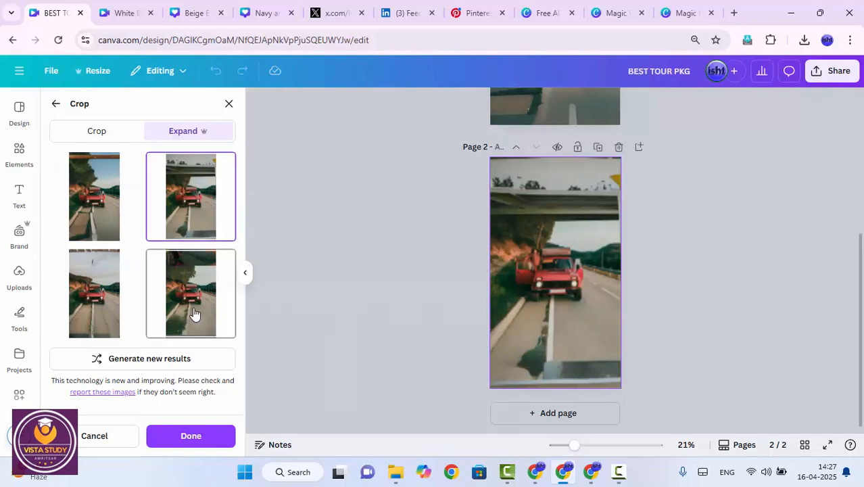
pyautogui.click(99, 319)
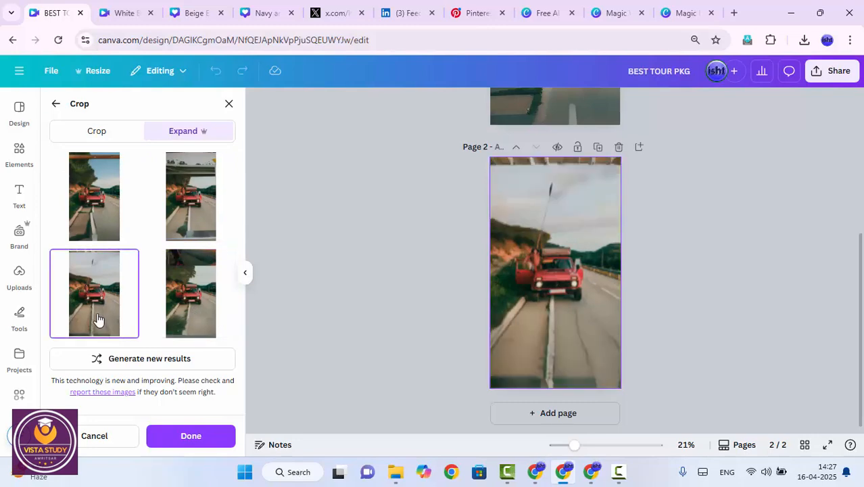
pyautogui.click(169, 199)
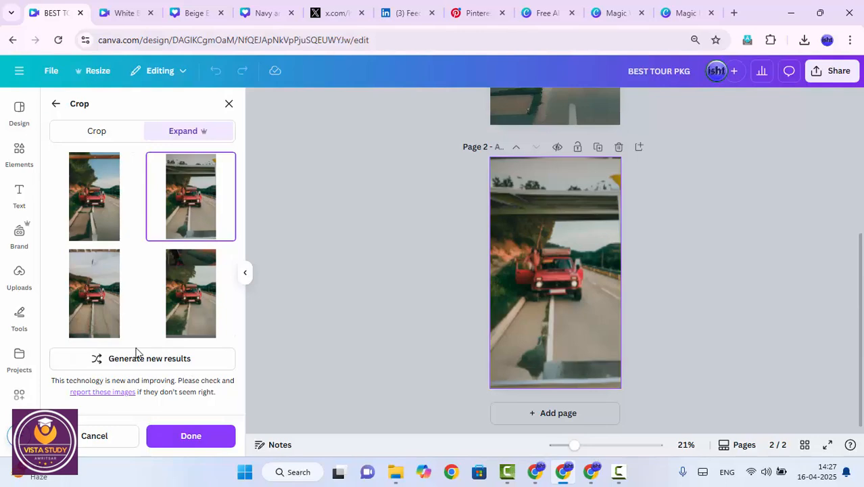
# Generate a new set of Magic Expand results for the red car photo on page 2.
pyautogui.click(165, 359)
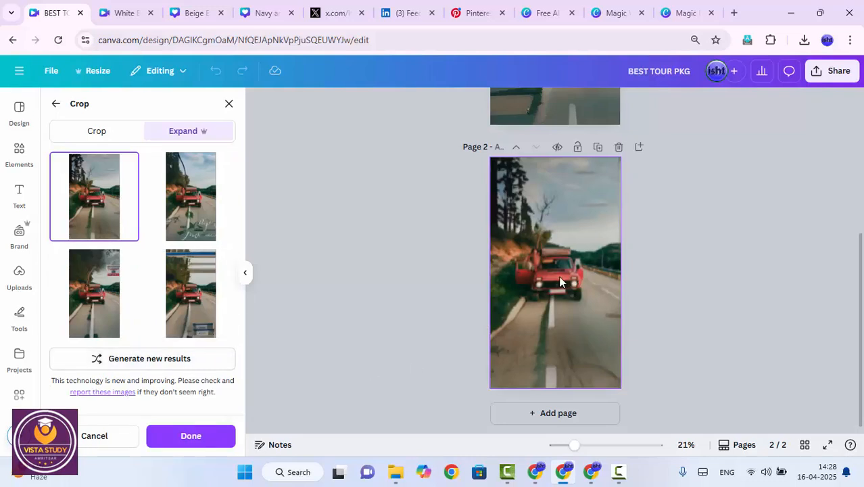
# Compare the newly expanded photo on page 2 with the expanded photo on page 1.
pyautogui.scroll(1, 640, 273)
pyautogui.scroll(-1, 626, 296)
pyautogui.scroll(4, 625, 285)
pyautogui.scroll(-4, 617, 327)
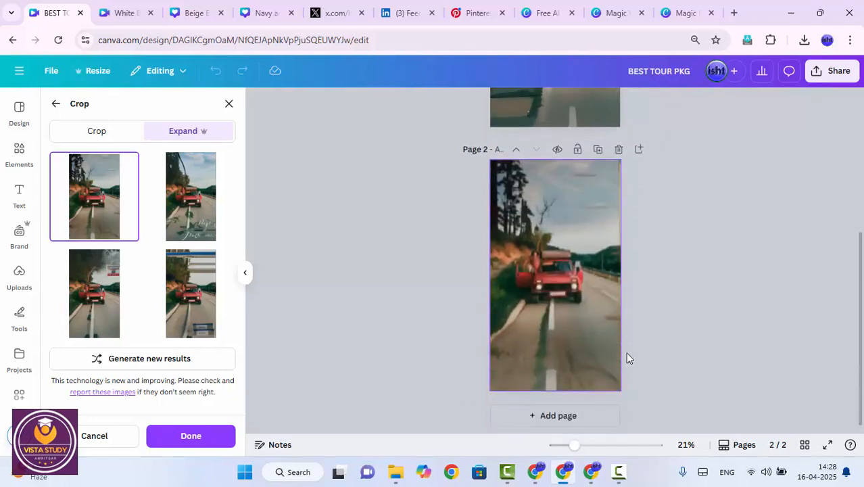
pyautogui.scroll(4, 626, 358)
pyautogui.scroll(-5, 623, 351)
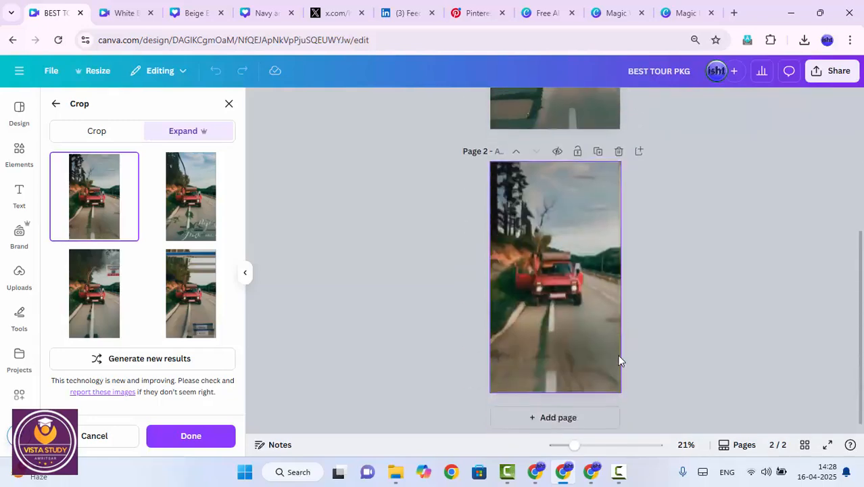
pyautogui.scroll(5, 619, 360)
pyautogui.scroll(-5, 525, 184)
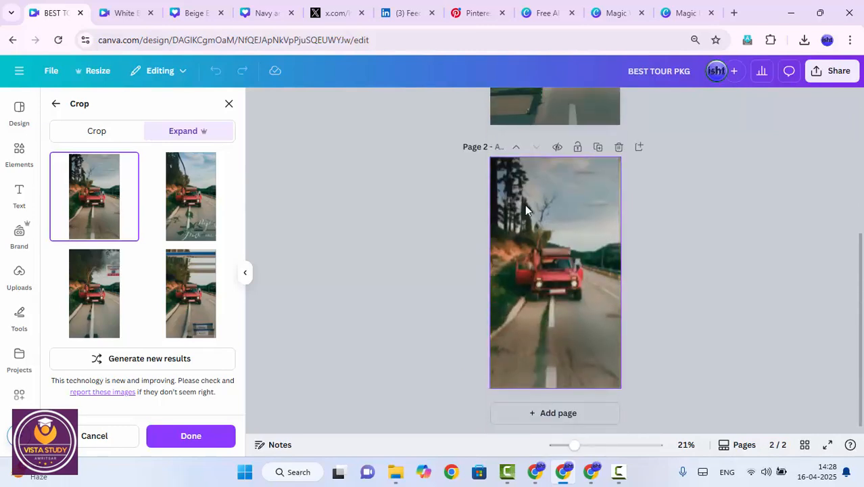
pyautogui.scroll(3, 514, 228)
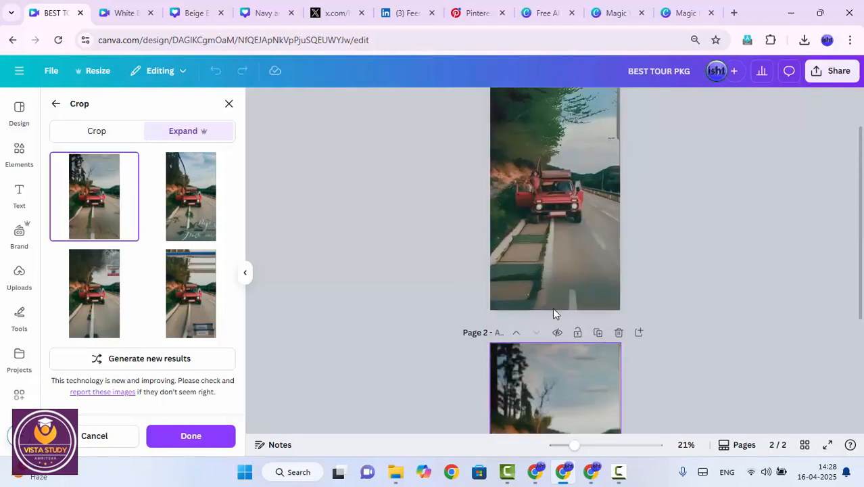
pyautogui.scroll(-3, 553, 308)
pyautogui.scroll(4, 551, 298)
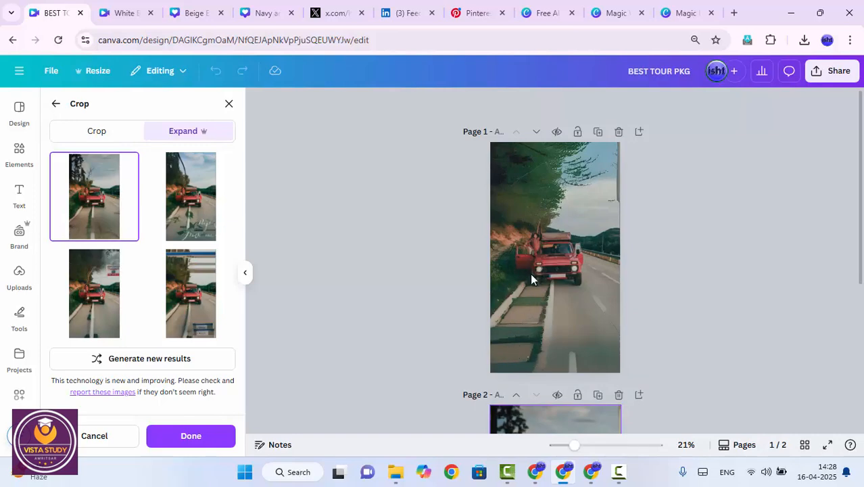
pyautogui.scroll(-3, 515, 349)
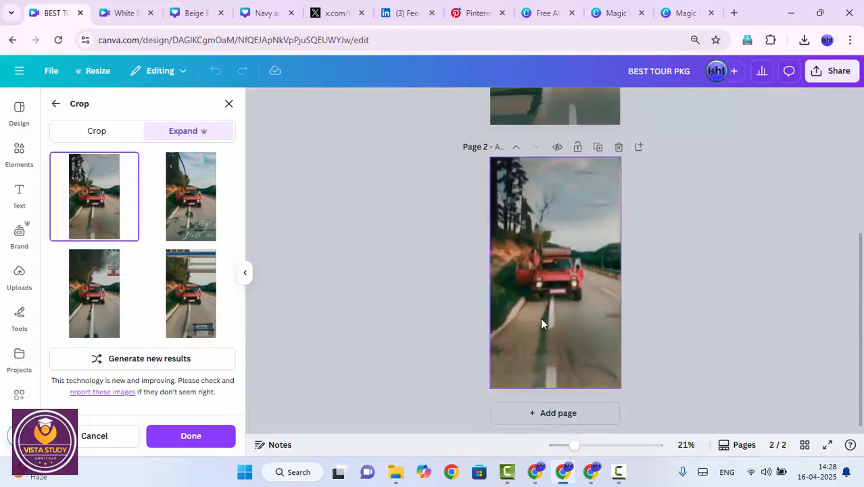
pyautogui.scroll(3, 550, 324)
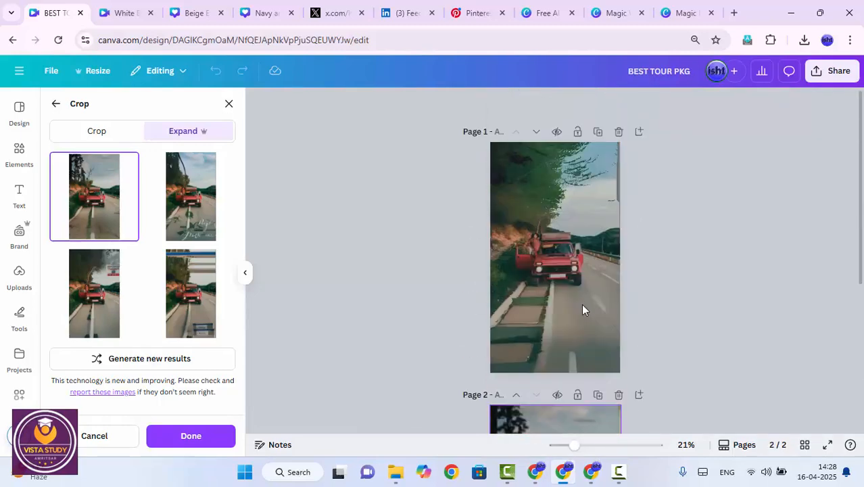
# Keep the first page 2 expansion and add the text "TOUR OFFERS" to page 1 in the Brand Kit's Recharge offers style.
pyautogui.click(582, 250)
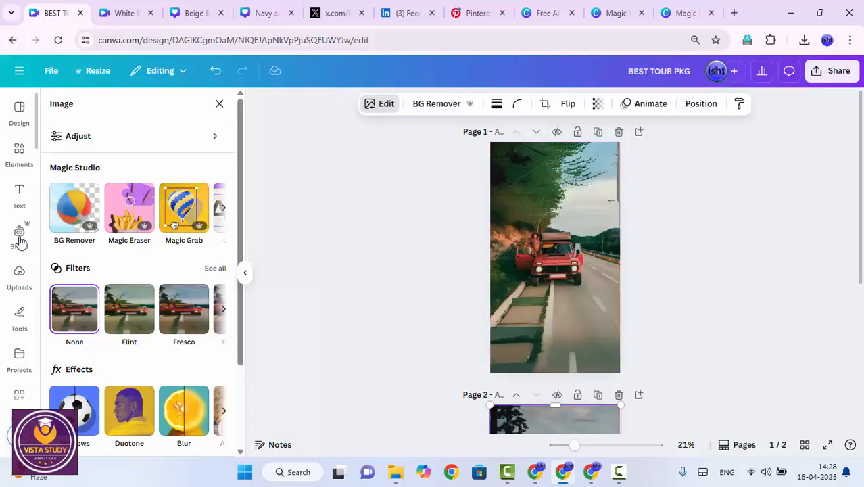
pyautogui.click(19, 194)
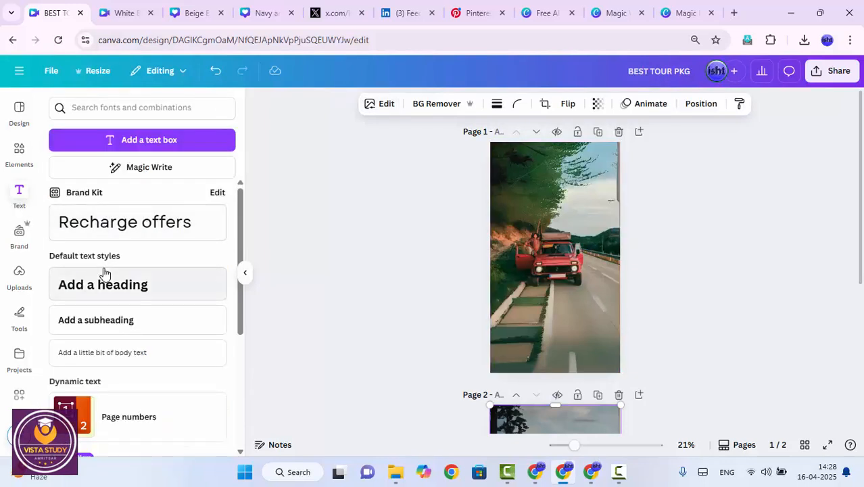
pyautogui.click(127, 224)
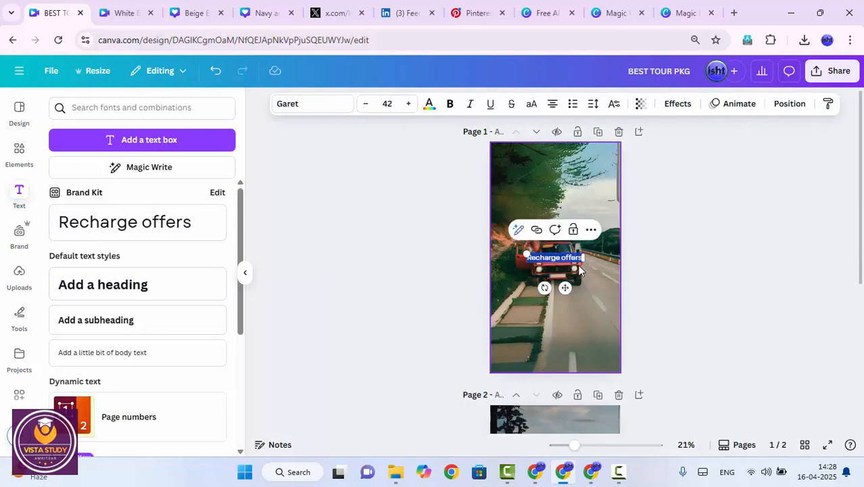
pyautogui.write('TOUR OFFER')
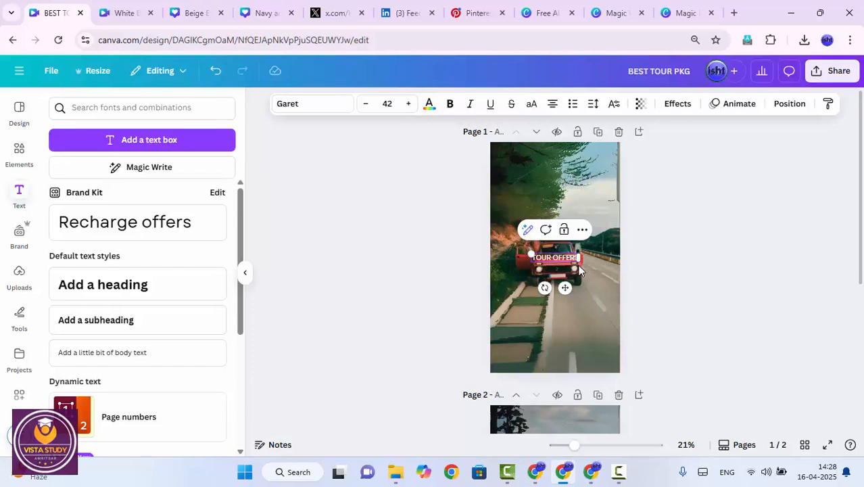
pyautogui.write('S')
# Enlarge the TOUR OFFERS text to size 92 and centre it just below the car on page 1.
pyautogui.moveTo(532, 253); pyautogui.dragTo(403, 191)
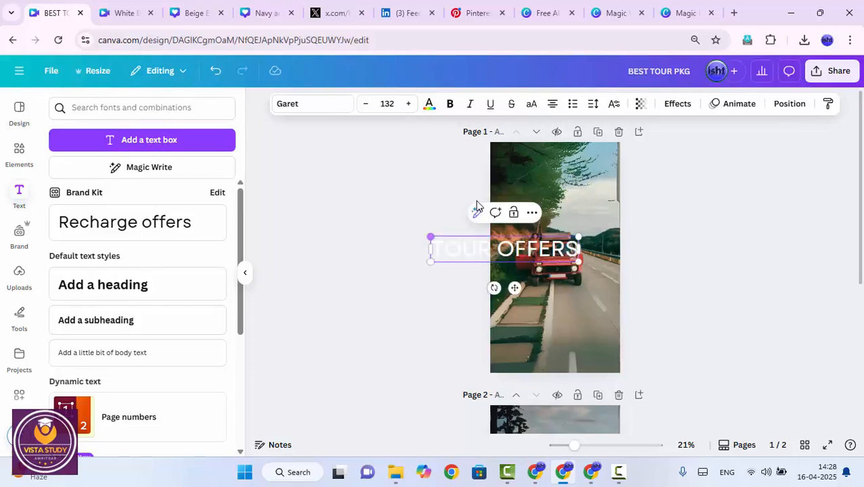
pyautogui.moveTo(556, 241); pyautogui.dragTo(608, 309)
pyautogui.moveTo(486, 308); pyautogui.dragTo(520, 311)
pyautogui.moveTo(580, 326); pyautogui.dragTo(558, 300)
# Add a red rectangle to page 1 and stretch it into a full-width banner below the TOUR OFFERS text.
pyautogui.press('t')
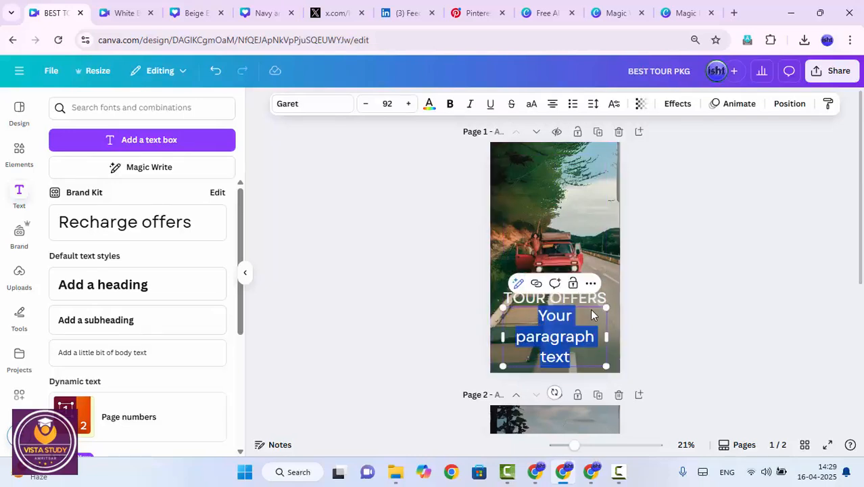
pyautogui.click(691, 304)
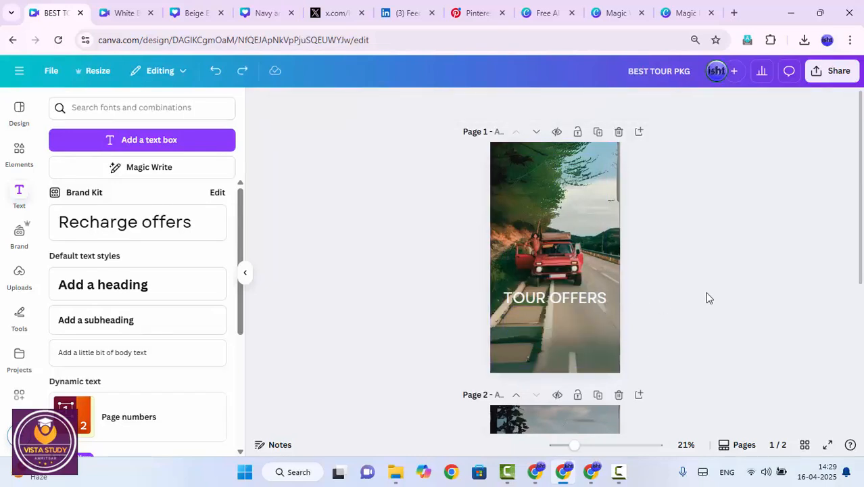
pyautogui.hotkey('ctrl', 'y')
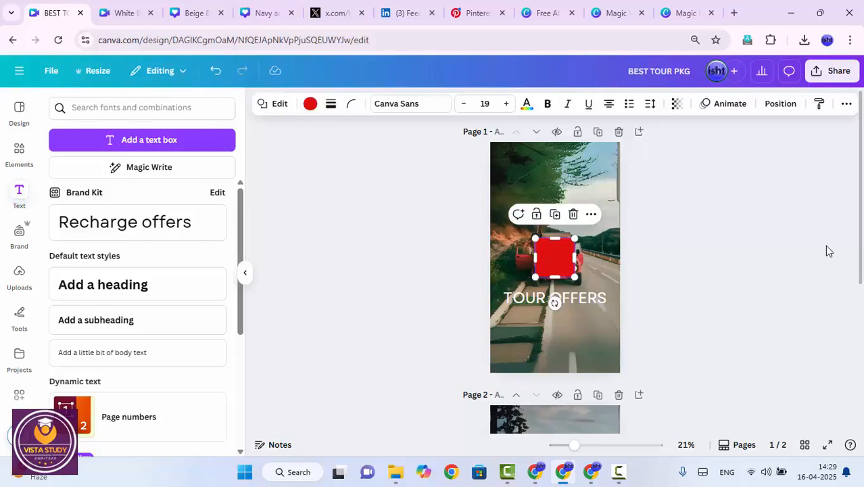
pyautogui.moveTo(561, 255); pyautogui.dragTo(620, 298)
pyautogui.moveTo(558, 281); pyautogui.dragTo(575, 337)
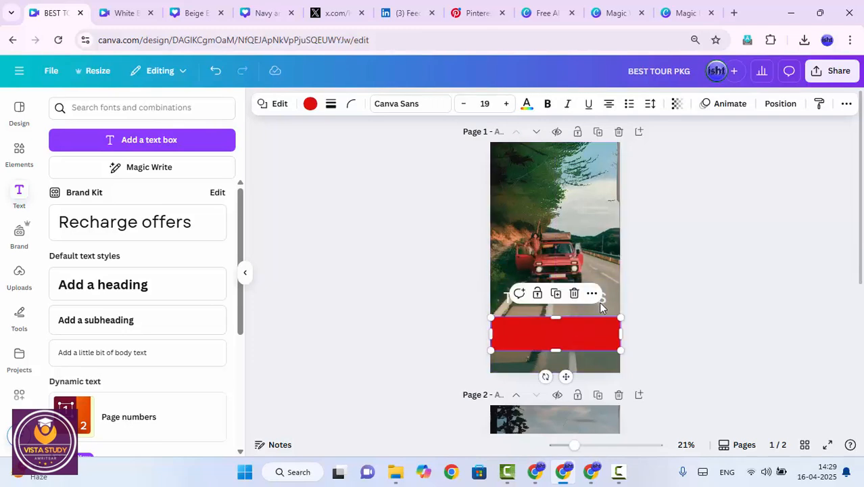
# Move the TOUR OFFERS text down onto the red banner.
pyautogui.click(626, 307)
pyautogui.moveTo(602, 300); pyautogui.dragTo(605, 332)
pyautogui.click(662, 319)
# Set the red banner's transparency to 46 and extend it down to the lower edge of page 1.
pyautogui.click(612, 332)
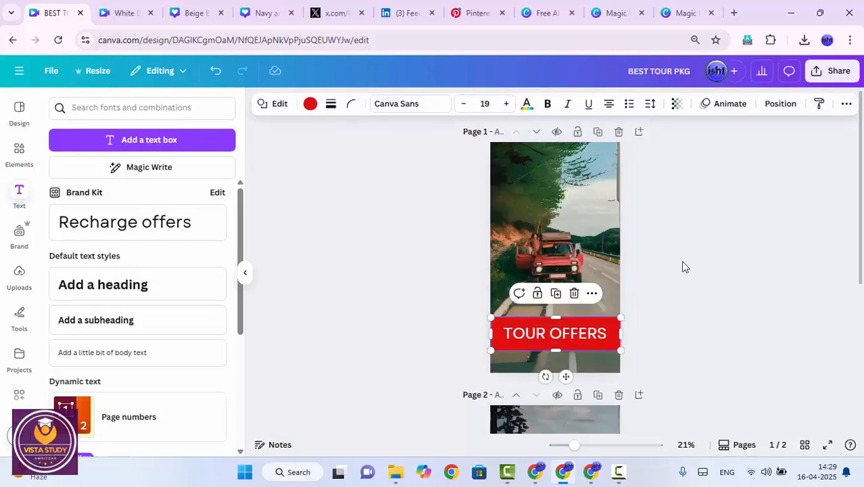
pyautogui.click(678, 105)
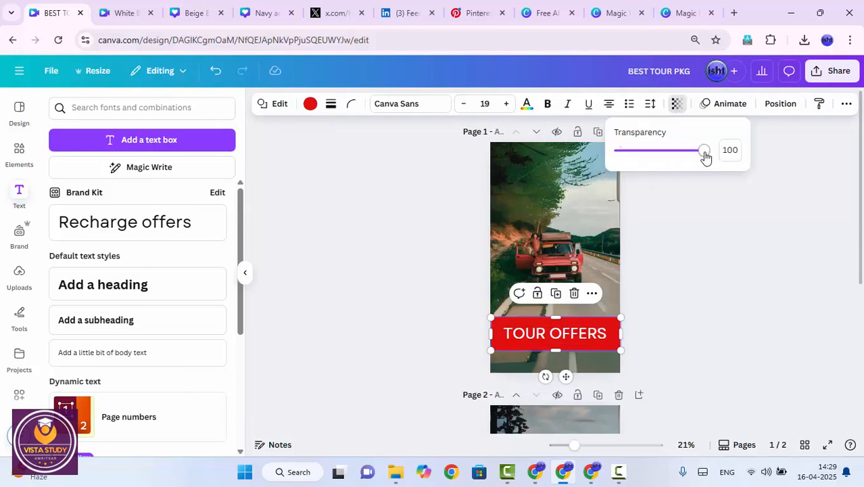
pyautogui.moveTo(703, 158); pyautogui.dragTo(660, 158)
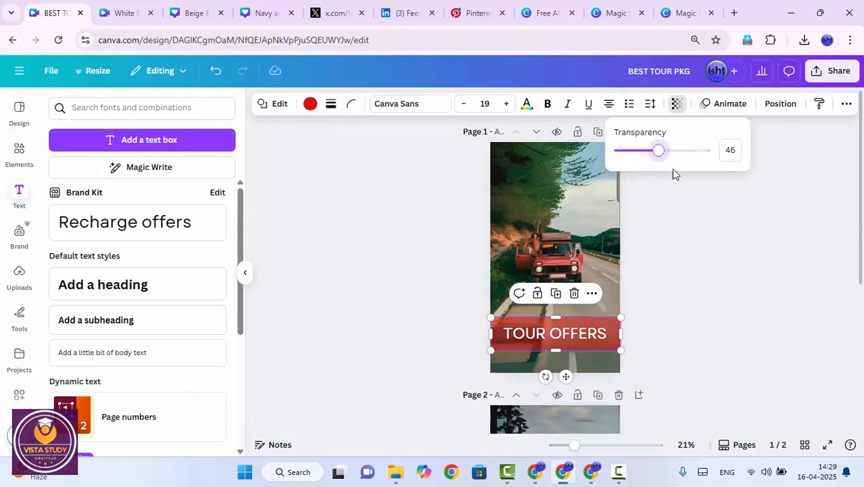
pyautogui.click(681, 274)
pyautogui.click(691, 271)
pyautogui.click(562, 348)
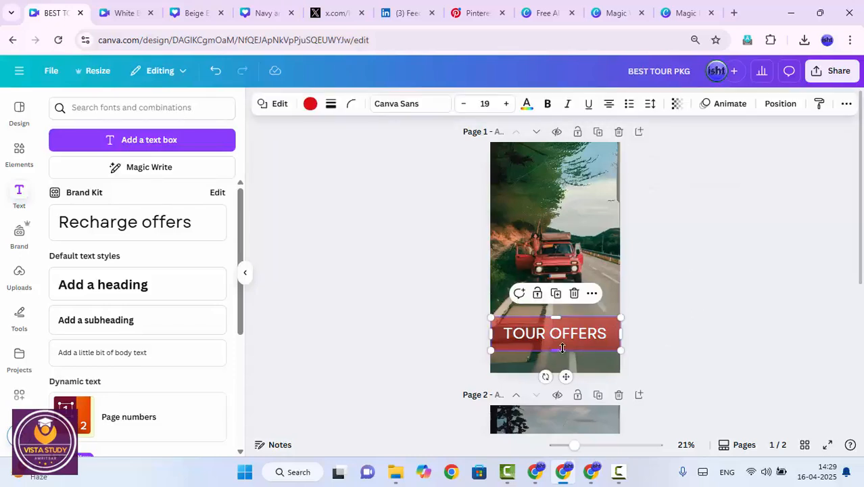
pyautogui.click(719, 272)
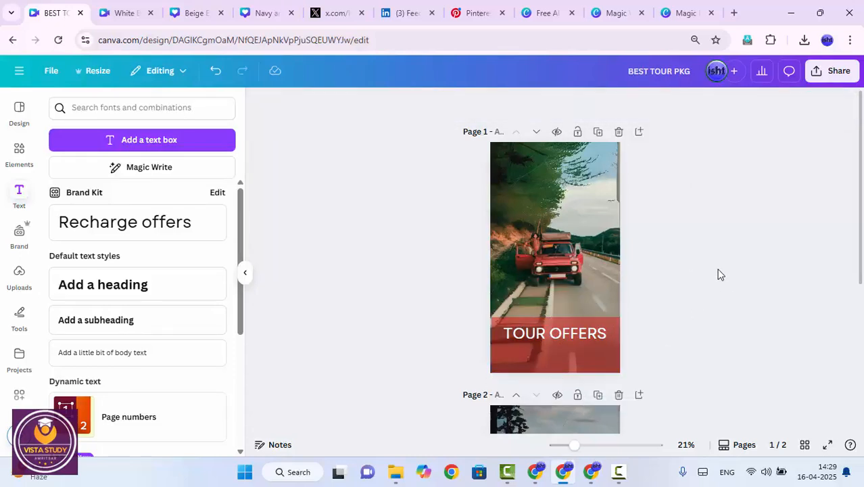
# Add "STARTING FROM 999/- ONLY" below TOUR OFFERS in the same text box and shift the text up within the banner.
pyautogui.click(583, 332)
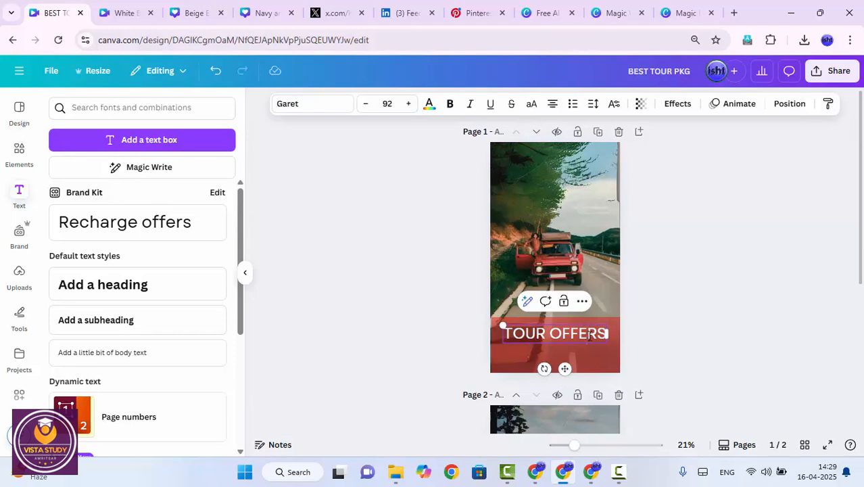
pyautogui.click(589, 336)
pyautogui.press('Return')
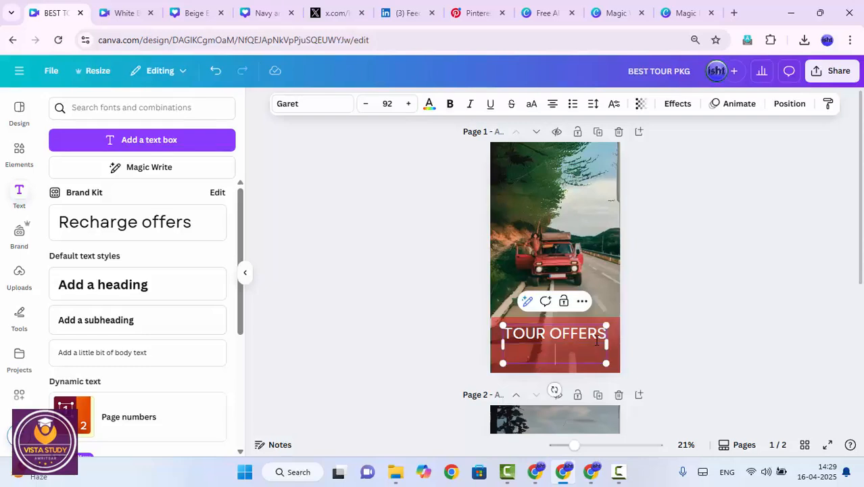
pyautogui.write('STARTING FROM 999/- ONLY')
pyautogui.press('Escape')
pyautogui.moveTo(583, 338); pyautogui.dragTo(583, 332)
pyautogui.click(667, 311)
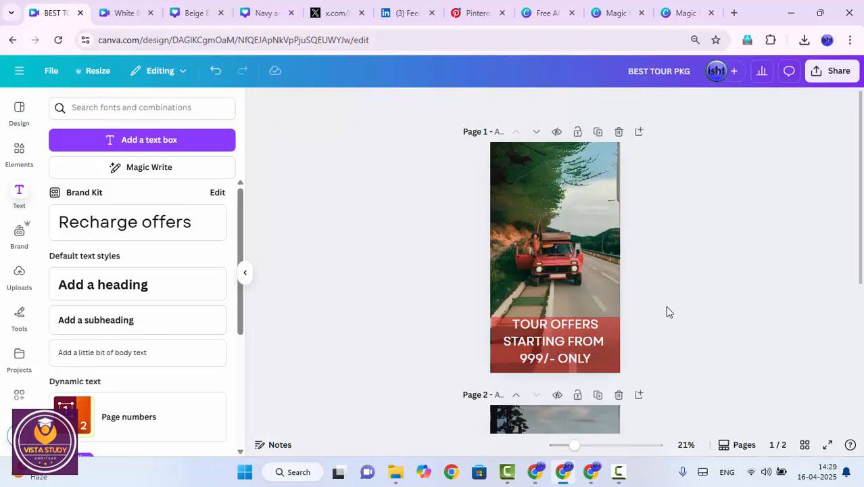